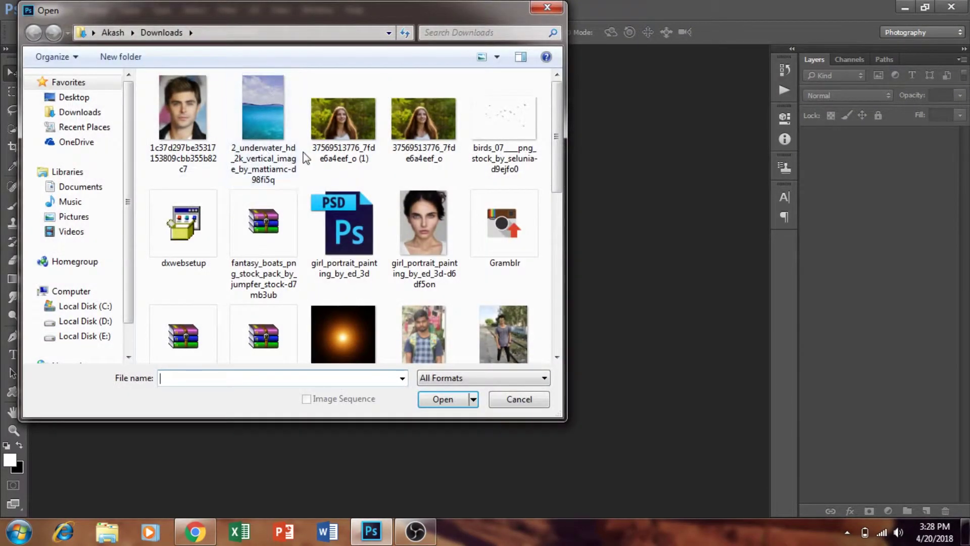
{"action": "left_click", "coordinate": [357, 141]}
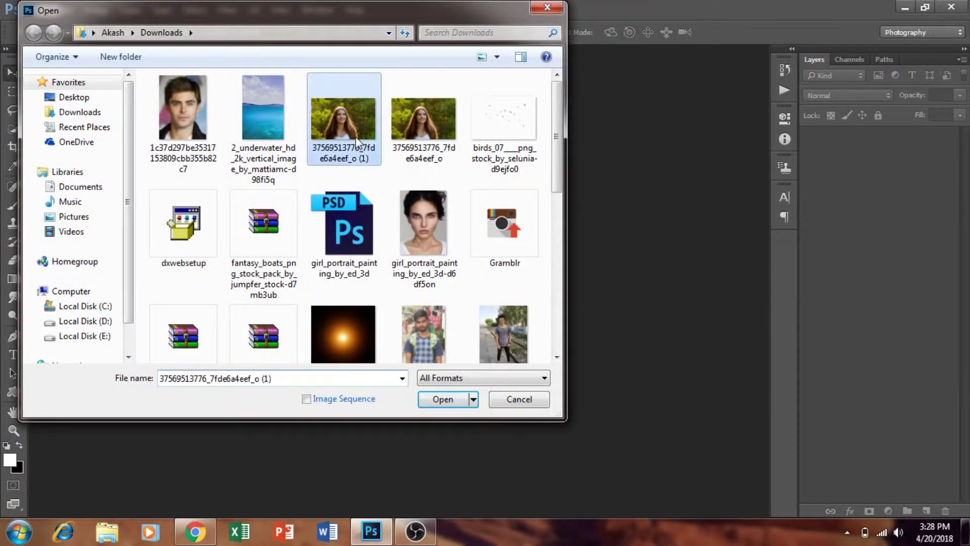
{"action": "left_click", "coordinate": [444, 399]}
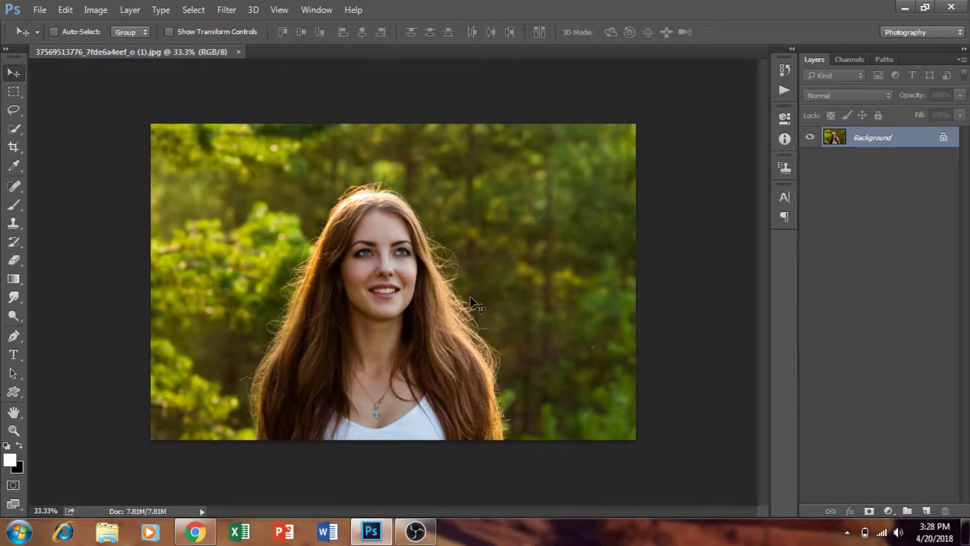
{"action": "key", "text": "ctrl+plus"}
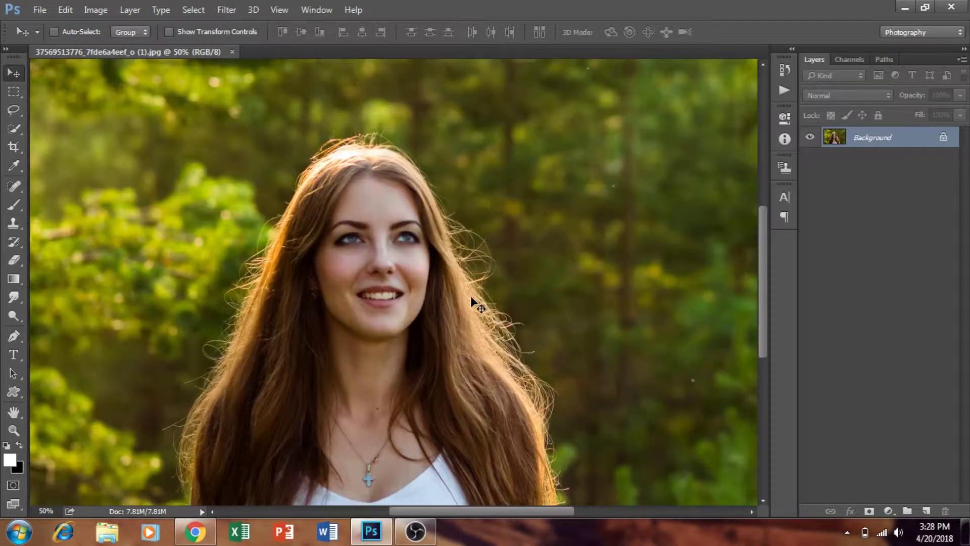
{"action": "key", "text": "ctrl+minus"}
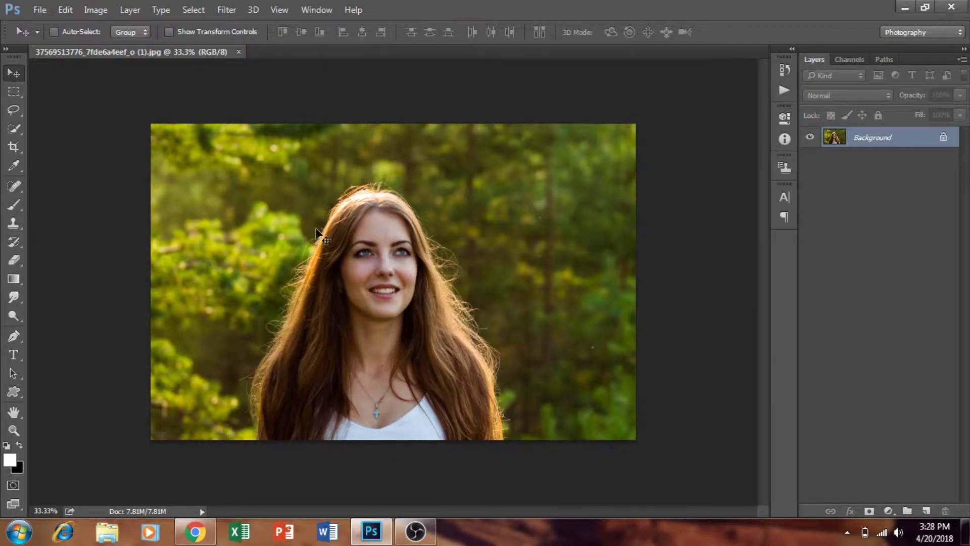
- With the Pen tool at closer zoom, start the path down the left hair edge
{"action": "key", "text": "p"}
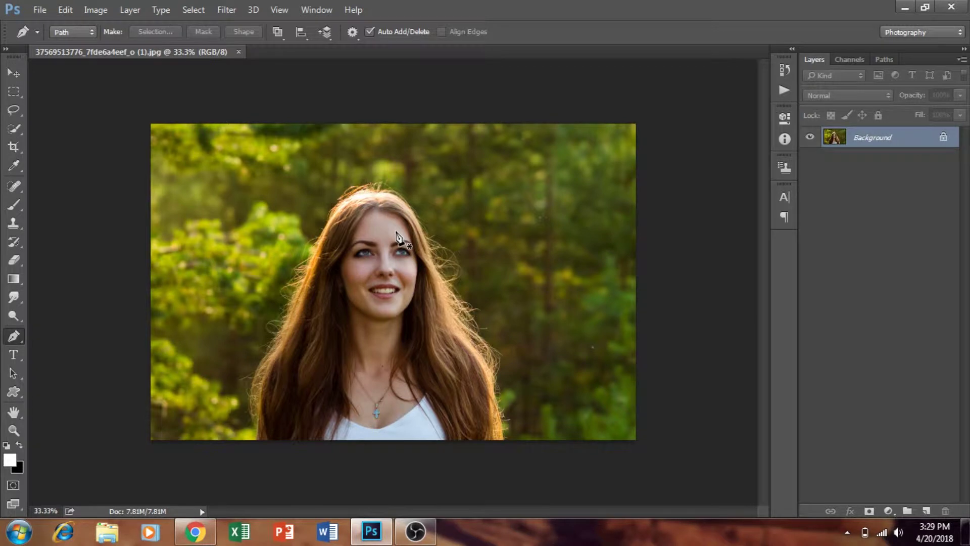
{"action": "key", "text": "ctrl+plus"}
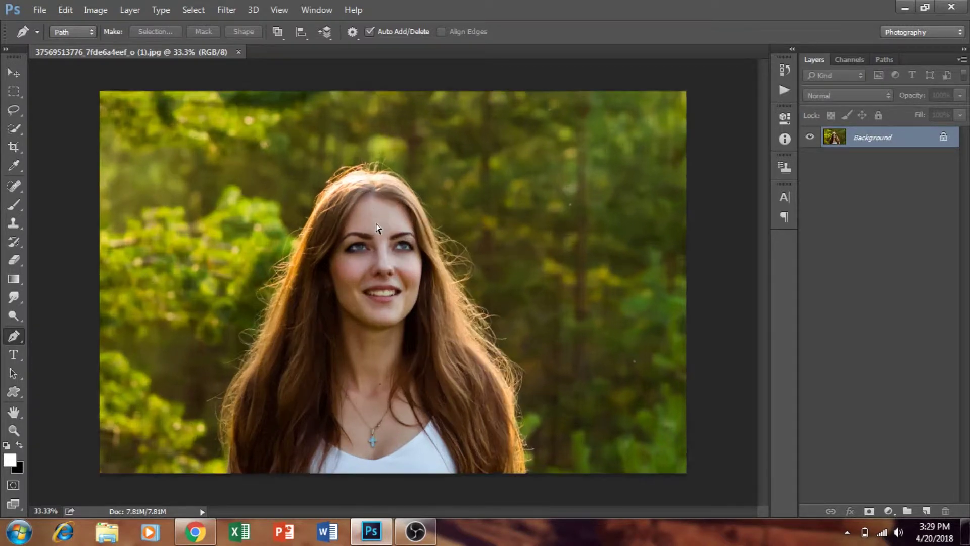
{"action": "key", "text": "ctrl+plus"}
{"action": "left_click_drag", "start_coordinate": [356, 215], "coordinate": [432, 273]}
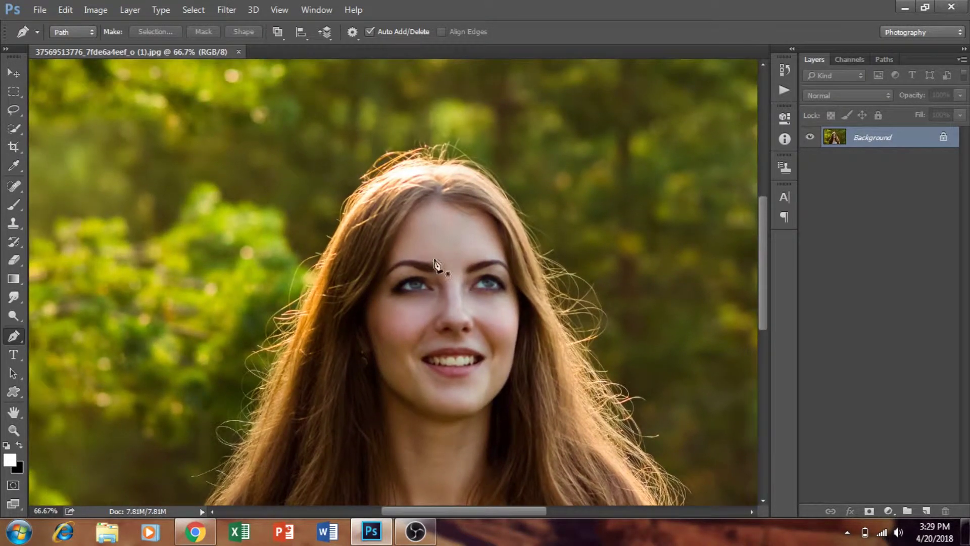
{"action": "left_click", "coordinate": [363, 181]}
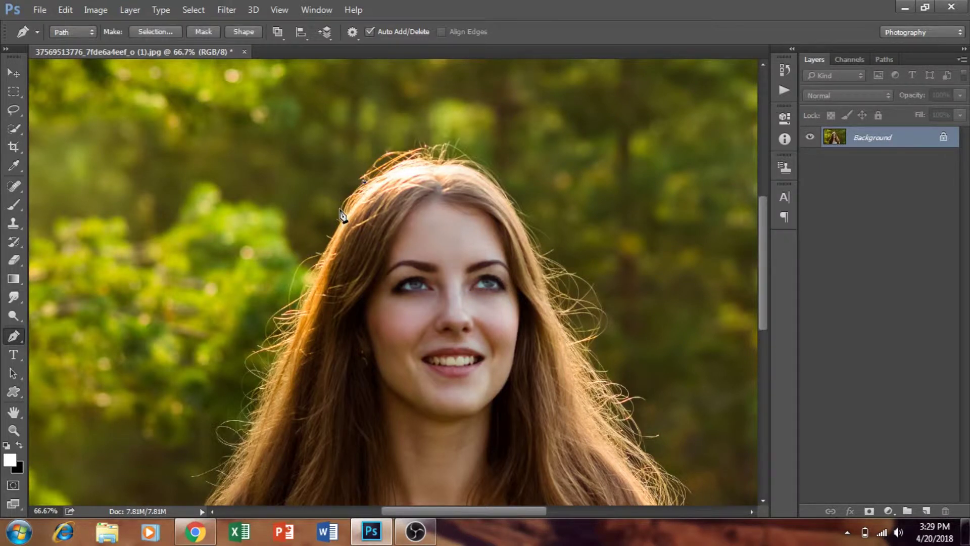
{"action": "left_click", "coordinate": [333, 231]}
{"action": "left_click", "coordinate": [314, 265]}
{"action": "left_click", "coordinate": [277, 310]}
{"action": "left_click_drag", "start_coordinate": [256, 348], "coordinate": [252, 360]}
- Continue the path down the hair past the shoulder and along below the image bottom
{"action": "left_click", "coordinate": [224, 429]}
{"action": "mouse_move", "coordinate": [218, 472]}
{"action": "left_mouse_down"}
{"action": "mouse_move", "coordinate": [281, 267]}
{"action": "mouse_move", "coordinate": [266, 301]}
{"action": "left_mouse_up"}
{"action": "left_click", "coordinate": [294, 233]}
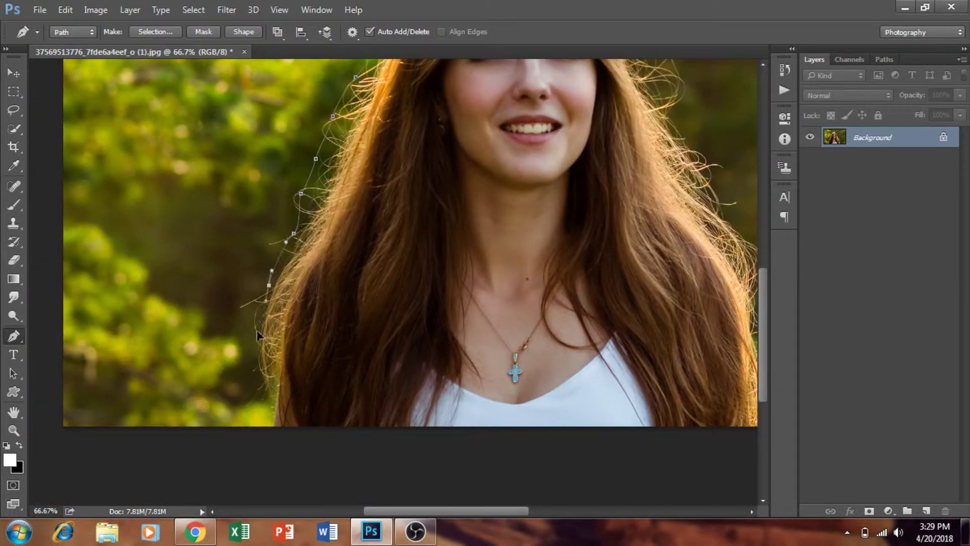
{"action": "left_click_drag", "start_coordinate": [257, 338], "coordinate": [255, 350]}
{"action": "left_click", "coordinate": [270, 392]}
{"action": "left_click", "coordinate": [274, 435]}
{"action": "left_click_drag", "start_coordinate": [426, 474], "coordinate": [462, 473]}
{"action": "left_click", "coordinate": [560, 461]}
{"action": "left_click_drag", "start_coordinate": [559, 461], "coordinate": [240, 363]}
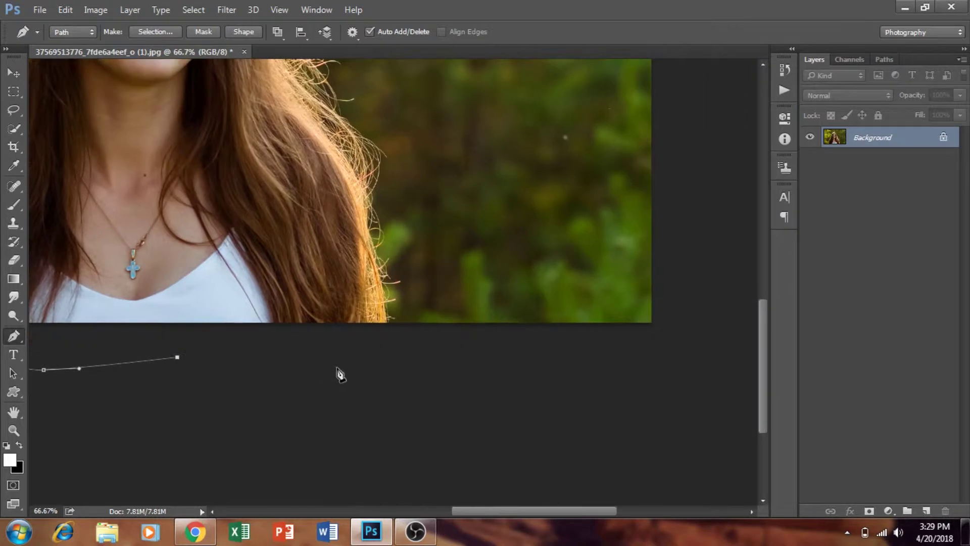
- Trace the path up the right edge of her hair around the strands
{"action": "left_click_drag", "start_coordinate": [341, 366], "coordinate": [387, 344]}
{"action": "left_click", "coordinate": [393, 327]}
{"action": "left_click", "coordinate": [389, 277]}
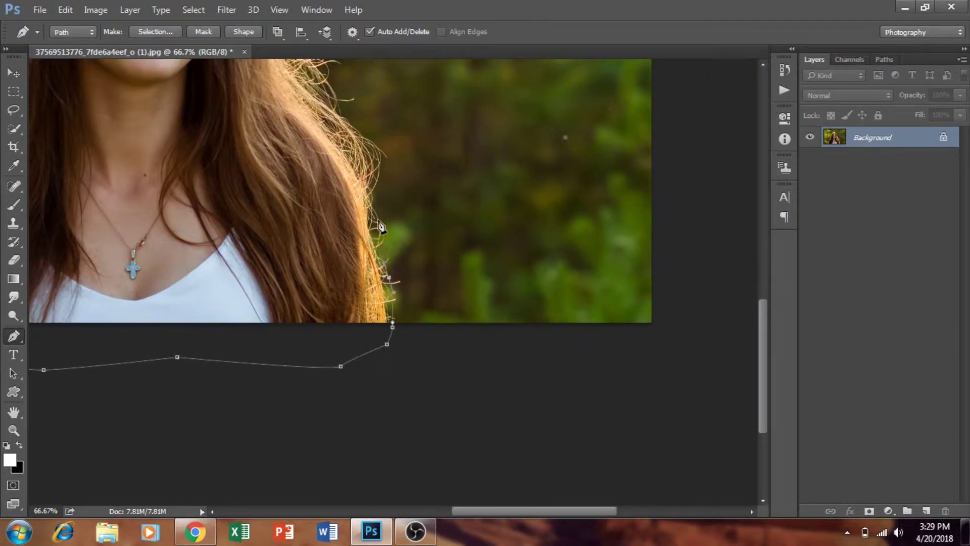
{"action": "mouse_move", "coordinate": [384, 203]}
{"action": "left_mouse_down"}
{"action": "mouse_move", "coordinate": [387, 184]}
{"action": "mouse_move", "coordinate": [409, 171]}
{"action": "mouse_move", "coordinate": [509, 340]}
{"action": "left_mouse_up"}
{"action": "left_click", "coordinate": [384, 146]}
{"action": "left_click", "coordinate": [451, 288]}
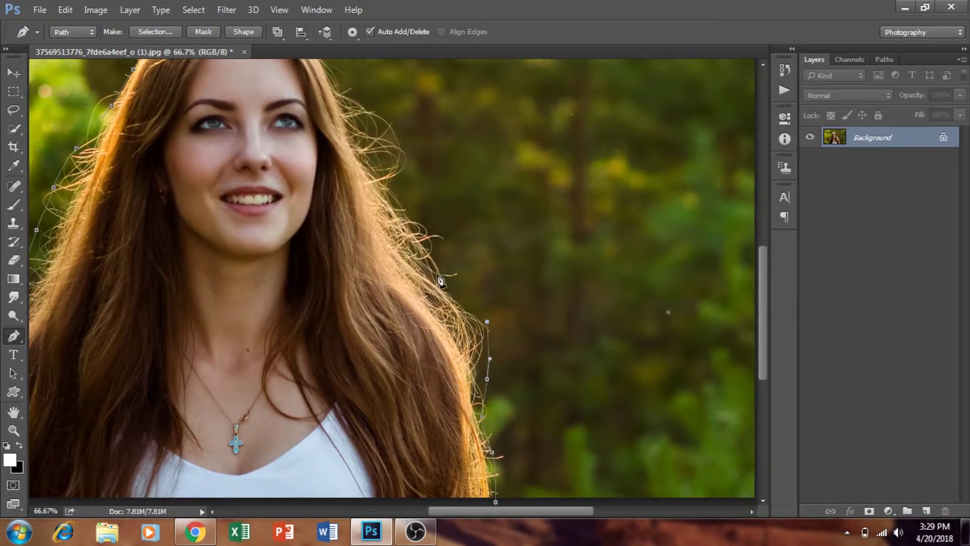
{"action": "left_click_drag", "start_coordinate": [431, 243], "coordinate": [420, 215]}
{"action": "left_click", "coordinate": [402, 198]}
- Carry the path up the hair and across the crown of her head
{"action": "left_click_drag", "start_coordinate": [401, 178], "coordinate": [449, 282]}
{"action": "left_click", "coordinate": [445, 234]}
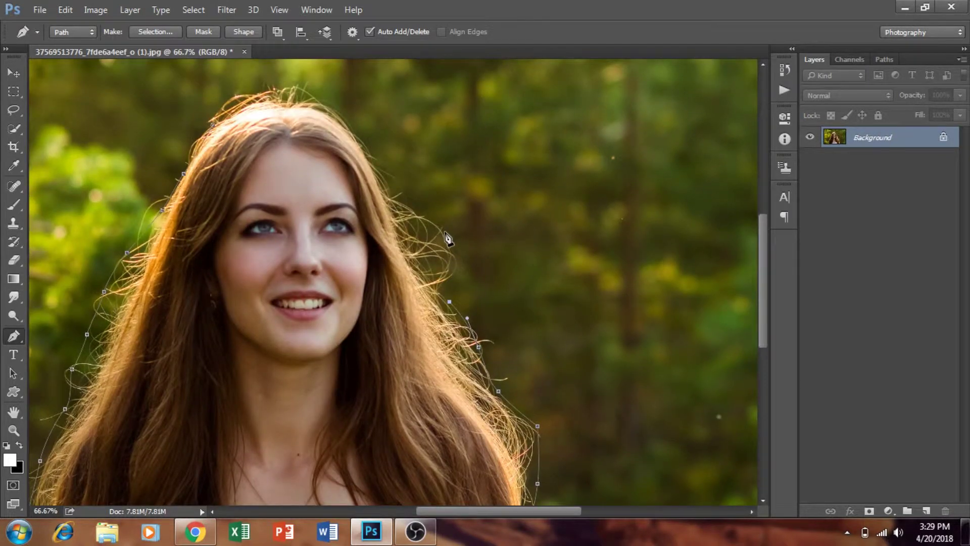
{"action": "left_click", "coordinate": [403, 195]}
{"action": "left_click", "coordinate": [388, 178]}
{"action": "left_click", "coordinate": [375, 150]}
{"action": "left_click", "coordinate": [365, 132]}
{"action": "left_click", "coordinate": [332, 95]}
{"action": "left_click_drag", "start_coordinate": [271, 85], "coordinate": [260, 86]}
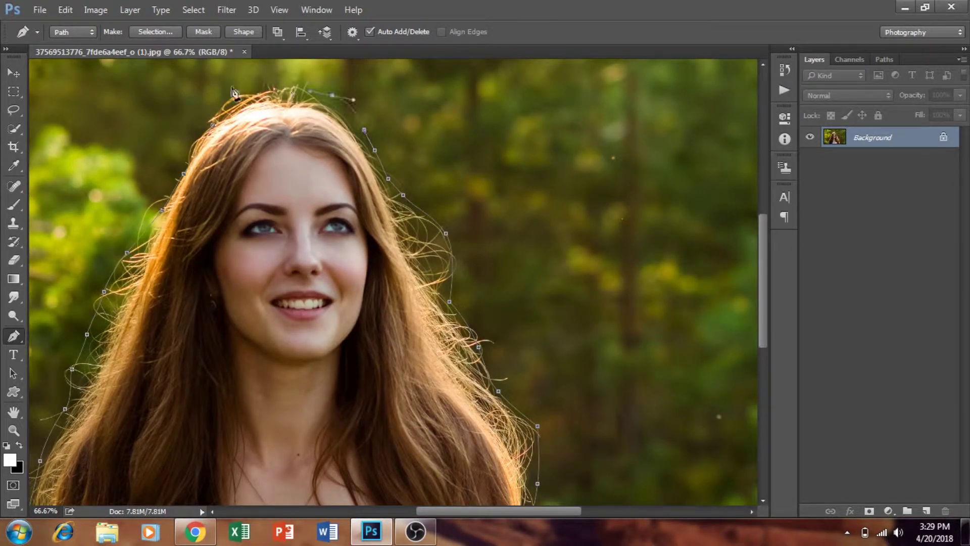
- Convert the path into a selection with a 2-pixel feather radius, then fit the image on screen
{"action": "right_click", "coordinate": [244, 146]}
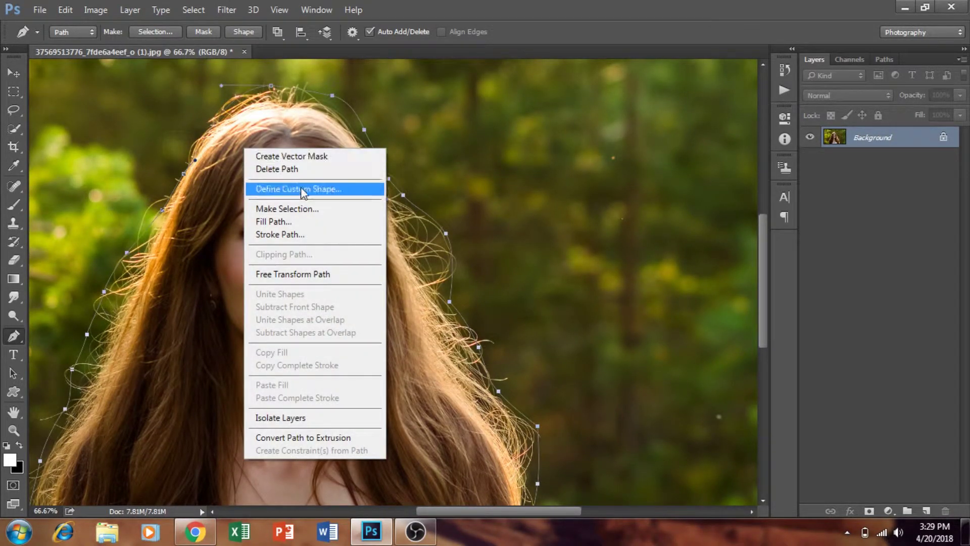
{"action": "left_click", "coordinate": [308, 209]}
{"action": "type", "text": "2"}
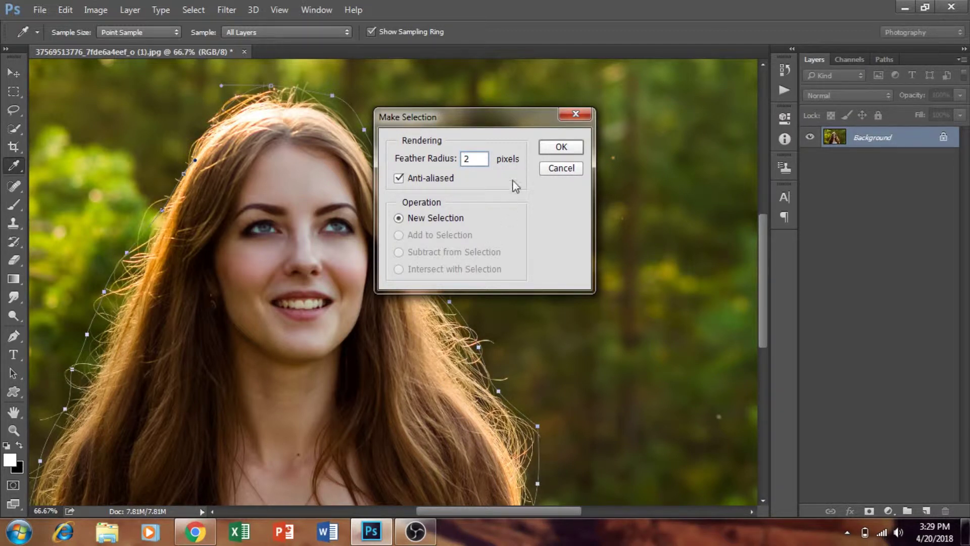
{"action": "left_click", "coordinate": [561, 147]}
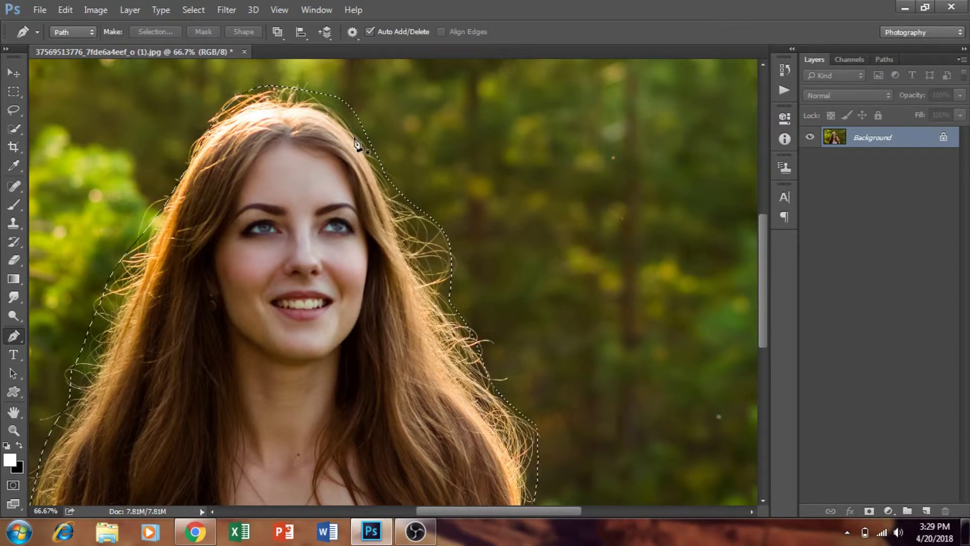
{"action": "key", "text": "ctrl+0"}
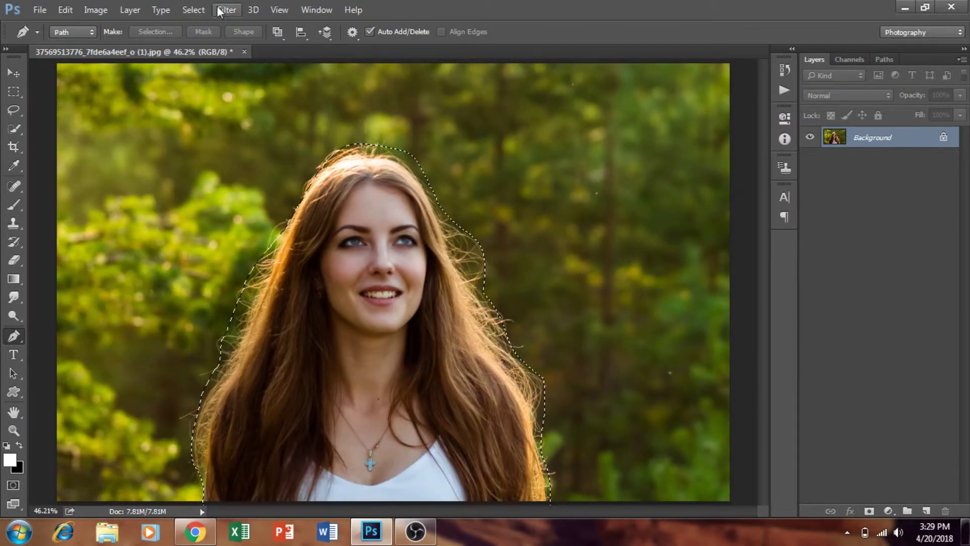
- In Refine Edge, enable Decontaminate Colors, output to New Layer with Layer Mask, and adjust brush size
{"action": "left_click", "coordinate": [202, 9]}
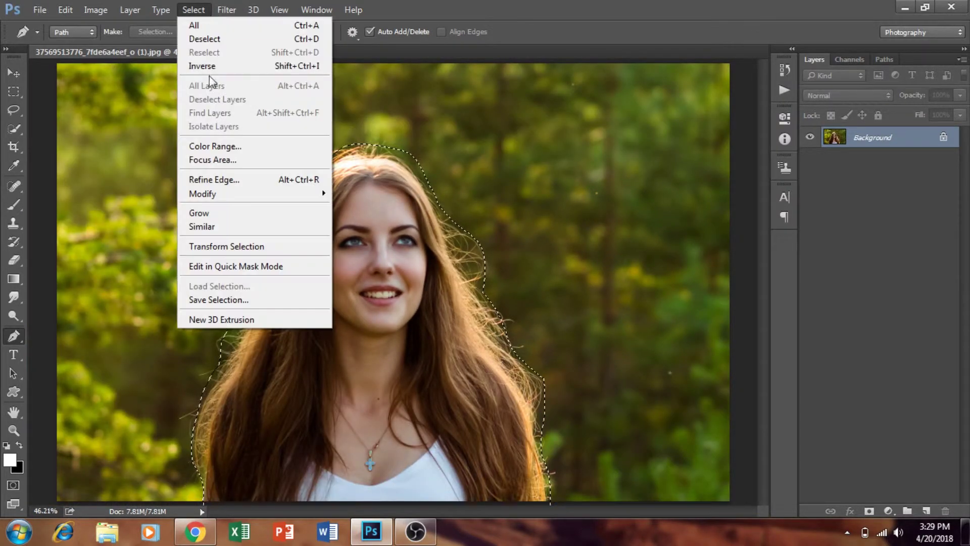
{"action": "left_click", "coordinate": [285, 182]}
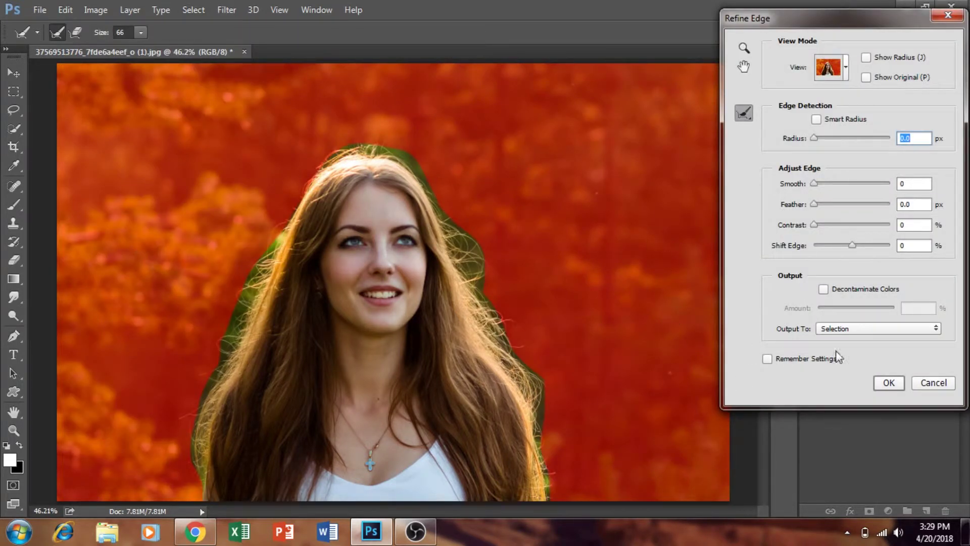
{"action": "left_click", "coordinate": [825, 290]}
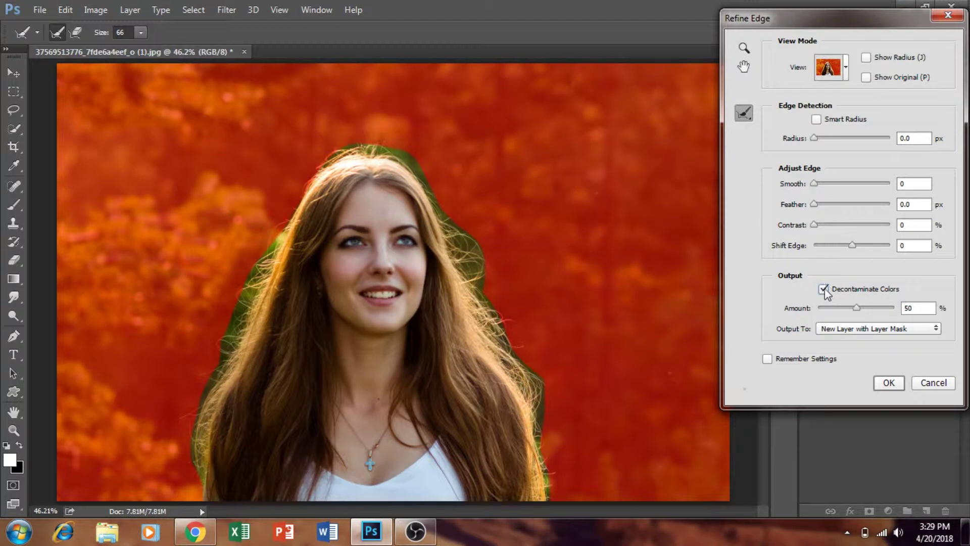
{"action": "left_click", "coordinate": [871, 330]}
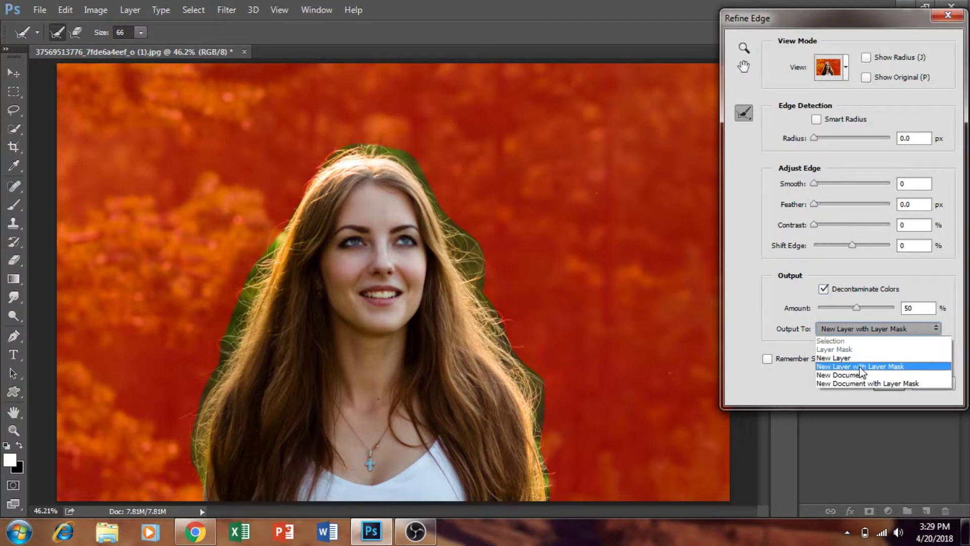
{"action": "left_click", "coordinate": [891, 371]}
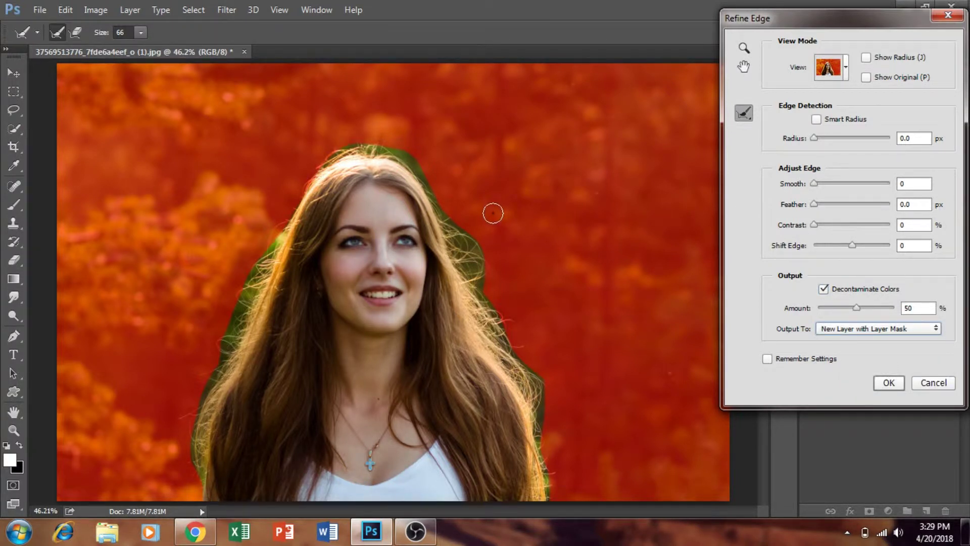
{"action": "left_click", "coordinate": [141, 33]}
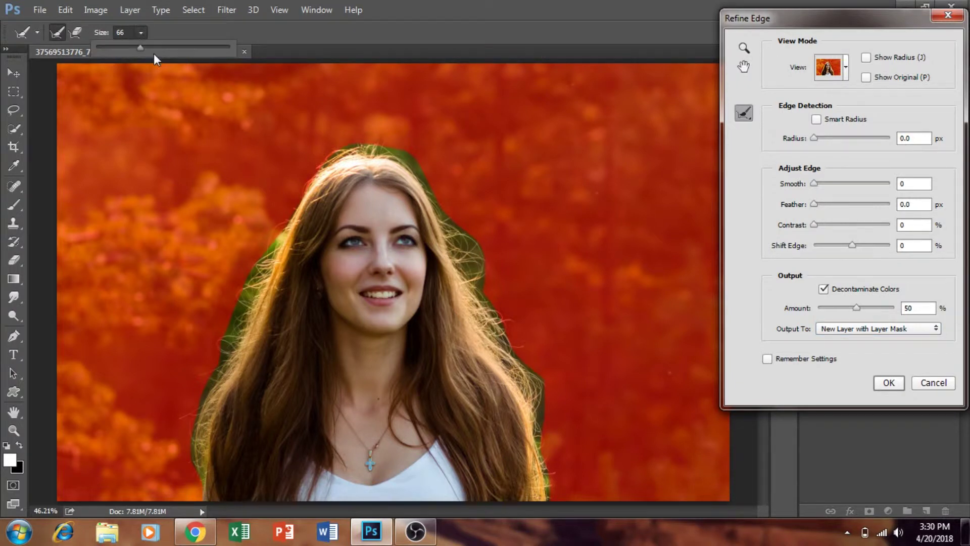
- Set the refine brush to 71 and brush along the top and left hair edges
{"action": "left_click", "coordinate": [141, 36]}
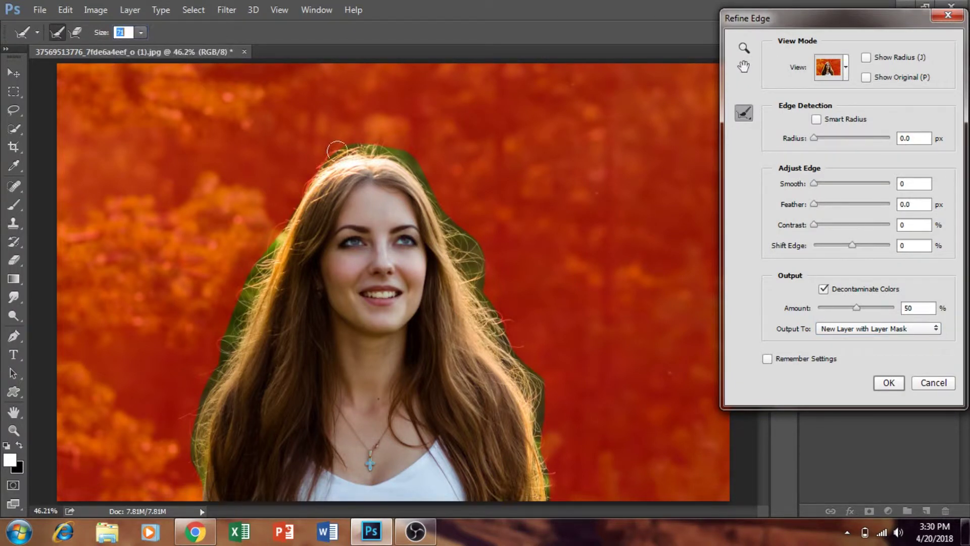
{"action": "mouse_move", "coordinate": [406, 162]}
{"action": "left_mouse_down"}
{"action": "mouse_move", "coordinate": [381, 147]}
{"action": "mouse_move", "coordinate": [338, 163]}
{"action": "mouse_move", "coordinate": [286, 245]}
{"action": "left_mouse_up"}
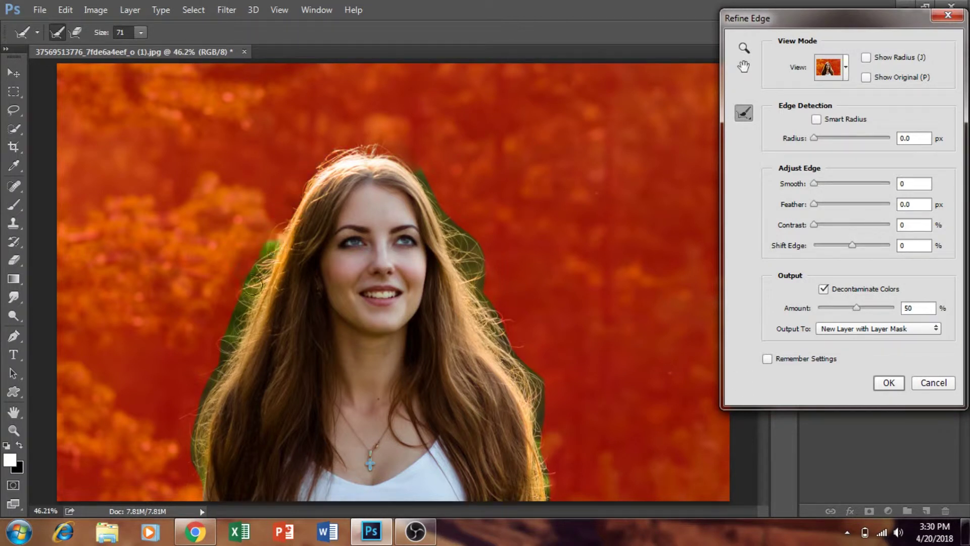
{"action": "left_click_drag", "start_coordinate": [243, 299], "coordinate": [249, 324]}
{"action": "mouse_move", "coordinate": [227, 356]}
{"action": "left_mouse_down"}
{"action": "mouse_move", "coordinate": [202, 408]}
{"action": "mouse_move", "coordinate": [194, 501]}
{"action": "left_mouse_up"}
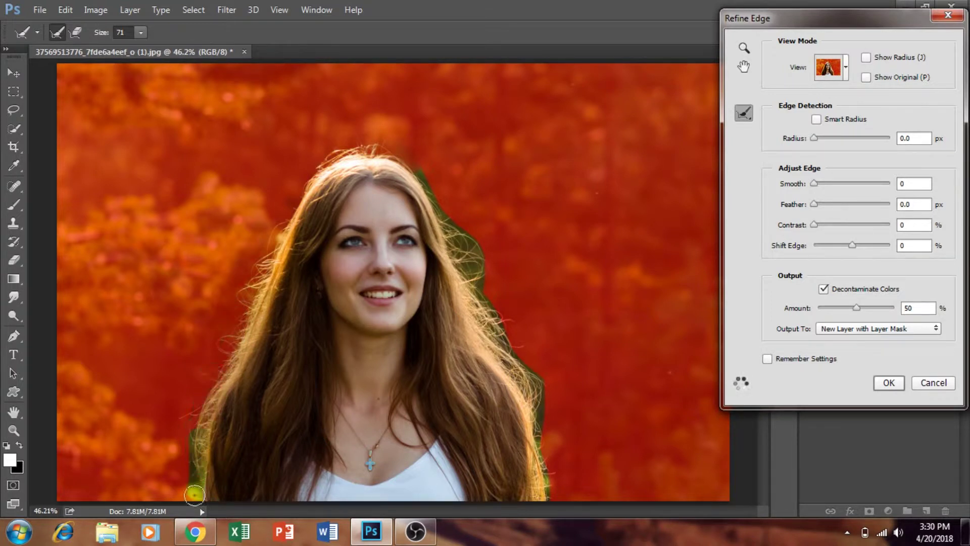
{"action": "mouse_move", "coordinate": [231, 365]}
{"action": "left_mouse_down"}
{"action": "mouse_move", "coordinate": [233, 377]}
{"action": "mouse_move", "coordinate": [227, 356]}
{"action": "left_mouse_up"}
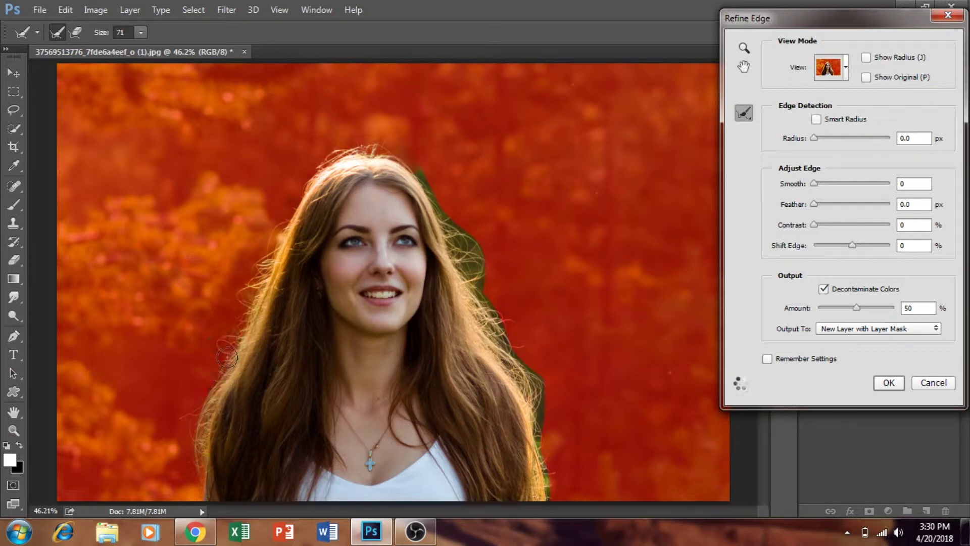
- Refine the right, lower and crown hair edges, then output the cutout as a masked layer
{"action": "mouse_move", "coordinate": [414, 175]}
{"action": "left_mouse_down"}
{"action": "mouse_move", "coordinate": [457, 249]}
{"action": "mouse_move", "coordinate": [529, 418]}
{"action": "left_mouse_up"}
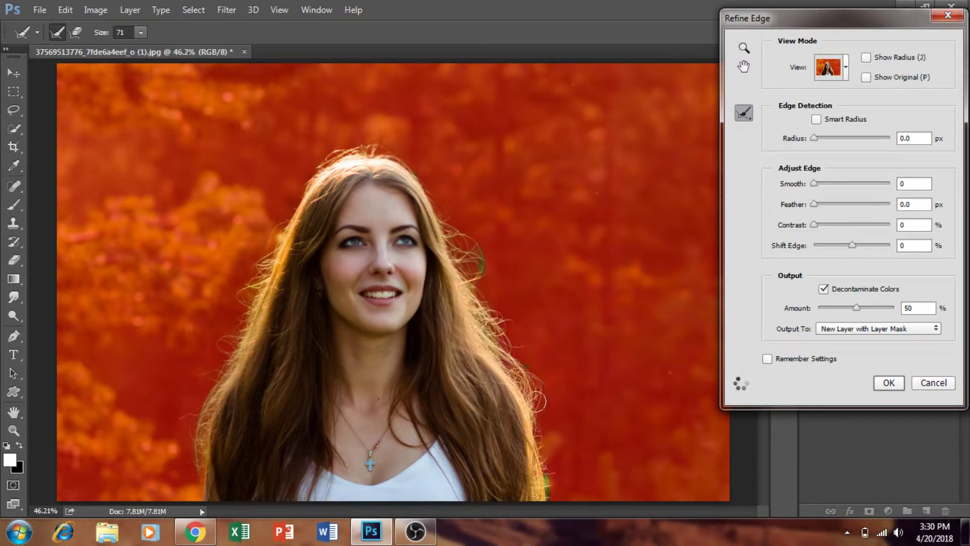
{"action": "left_click_drag", "start_coordinate": [538, 397], "coordinate": [519, 350]}
{"action": "mouse_move", "coordinate": [494, 276]}
{"action": "left_mouse_down"}
{"action": "mouse_move", "coordinate": [481, 243]}
{"action": "mouse_move", "coordinate": [486, 285]}
{"action": "left_mouse_up"}
{"action": "left_click_drag", "start_coordinate": [538, 440], "coordinate": [552, 507]}
{"action": "left_click_drag", "start_coordinate": [540, 518], "coordinate": [544, 462]}
{"action": "left_click_drag", "start_coordinate": [516, 354], "coordinate": [485, 310]}
{"action": "left_click_drag", "start_coordinate": [460, 241], "coordinate": [485, 282]}
{"action": "left_click_drag", "start_coordinate": [427, 182], "coordinate": [364, 145]}
{"action": "left_click", "coordinate": [889, 384]}
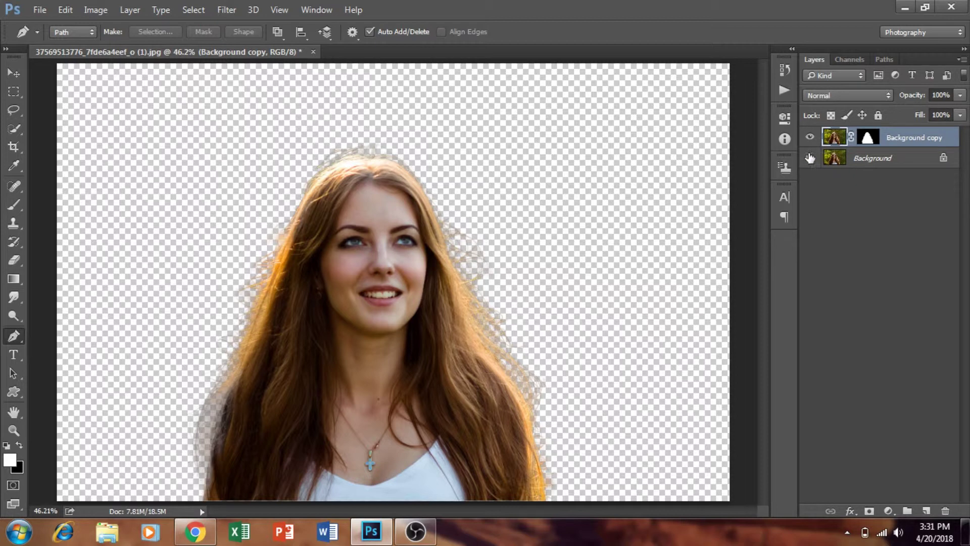
- Show the original Background layer and duplicate it as Background copy 2
{"action": "left_click", "coordinate": [811, 159]}
{"action": "left_click", "coordinate": [875, 158]}
{"action": "right_click", "coordinate": [875, 157]}
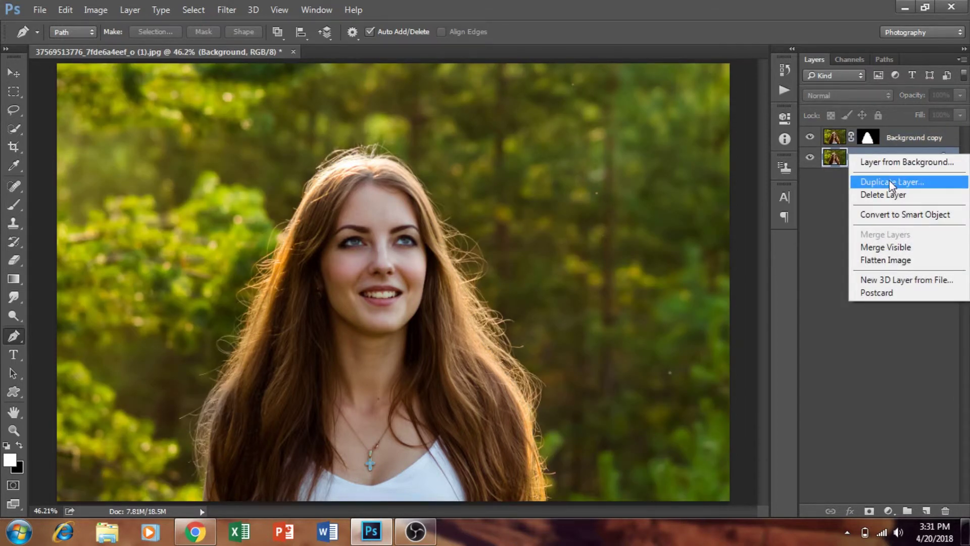
{"action": "left_click", "coordinate": [892, 182]}
{"action": "left_click", "coordinate": [609, 160]}
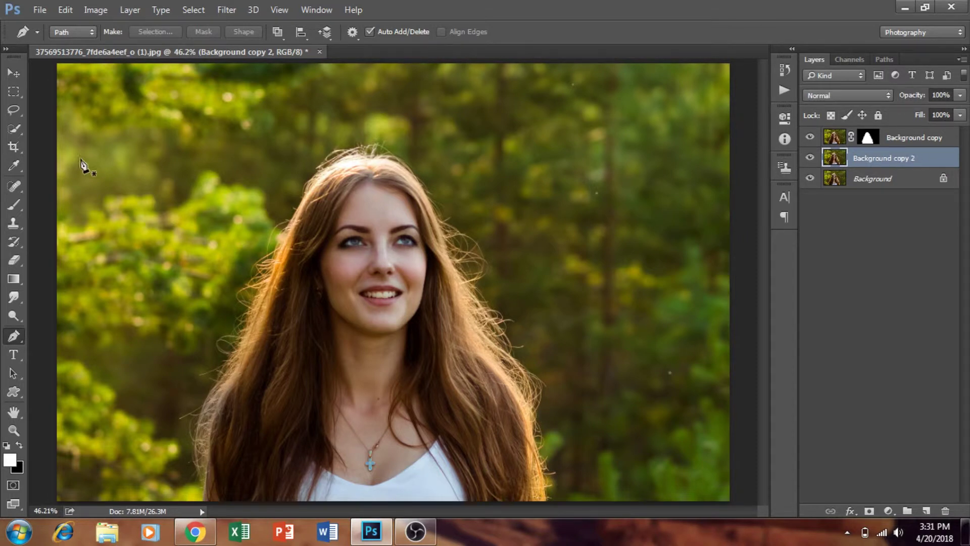
{"action": "left_click", "coordinate": [13, 109]}
- Lasso around the woman, Content-Aware fill her area with forest, then deselect
{"action": "mouse_move", "coordinate": [313, 143]}
{"action": "left_mouse_down"}
{"action": "mouse_move", "coordinate": [233, 291]}
{"action": "mouse_move", "coordinate": [189, 466]}
{"action": "mouse_move", "coordinate": [202, 508]}
{"action": "mouse_move", "coordinate": [268, 518]}
{"action": "mouse_move", "coordinate": [560, 511]}
{"action": "mouse_move", "coordinate": [552, 385]}
{"action": "left_mouse_up"}
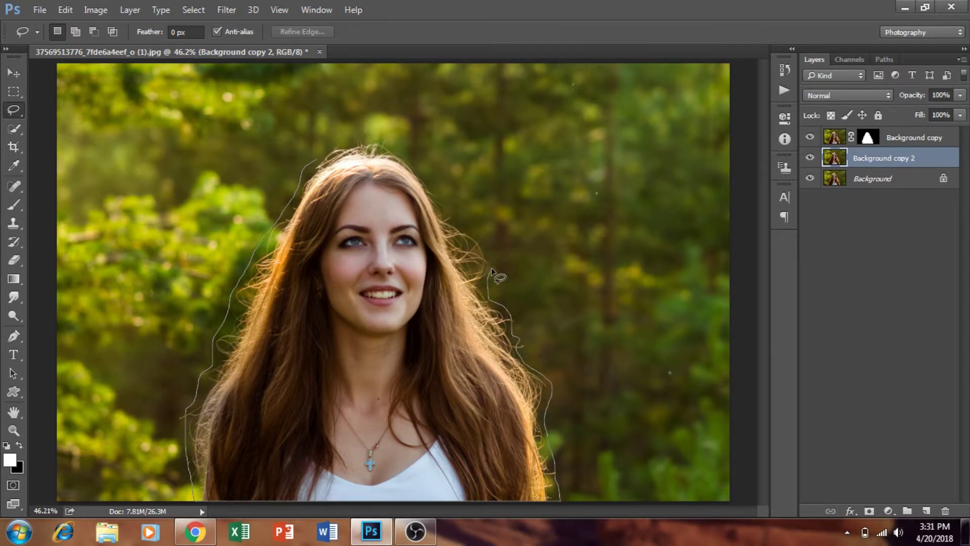
{"action": "mouse_move", "coordinate": [492, 269]}
{"action": "left_mouse_down"}
{"action": "mouse_move", "coordinate": [391, 145]}
{"action": "mouse_move", "coordinate": [351, 138]}
{"action": "mouse_move", "coordinate": [318, 161]}
{"action": "left_mouse_up"}
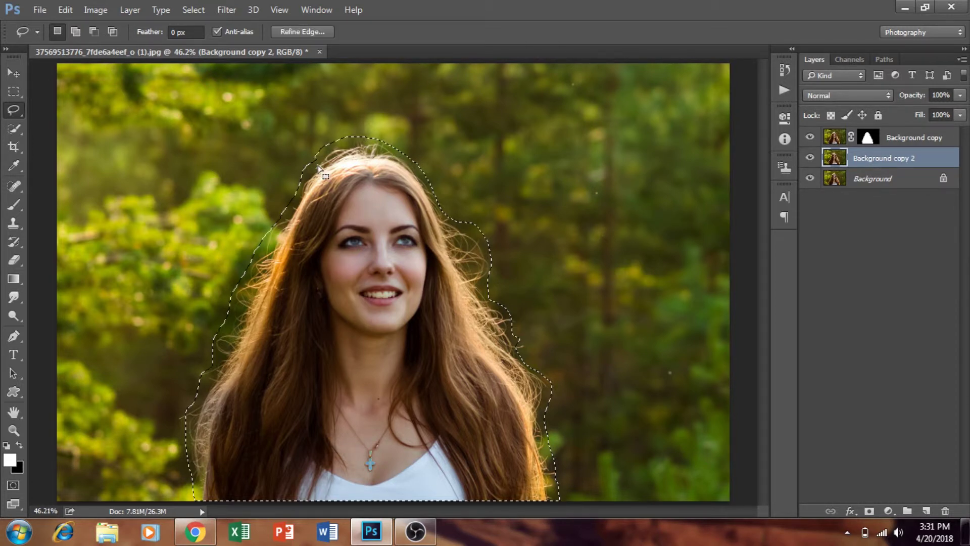
{"action": "left_click", "coordinate": [66, 10]}
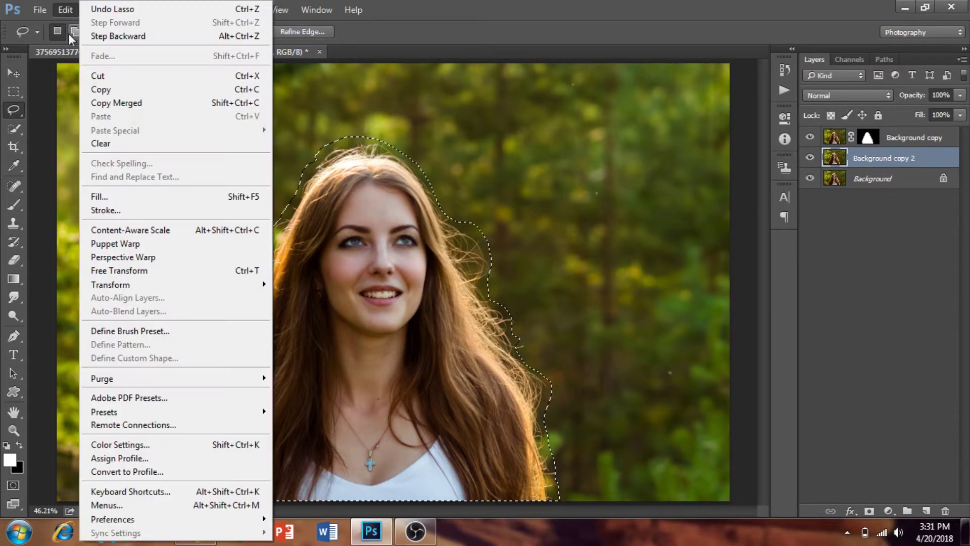
{"action": "left_click", "coordinate": [99, 196]}
{"action": "left_click", "coordinate": [491, 151]}
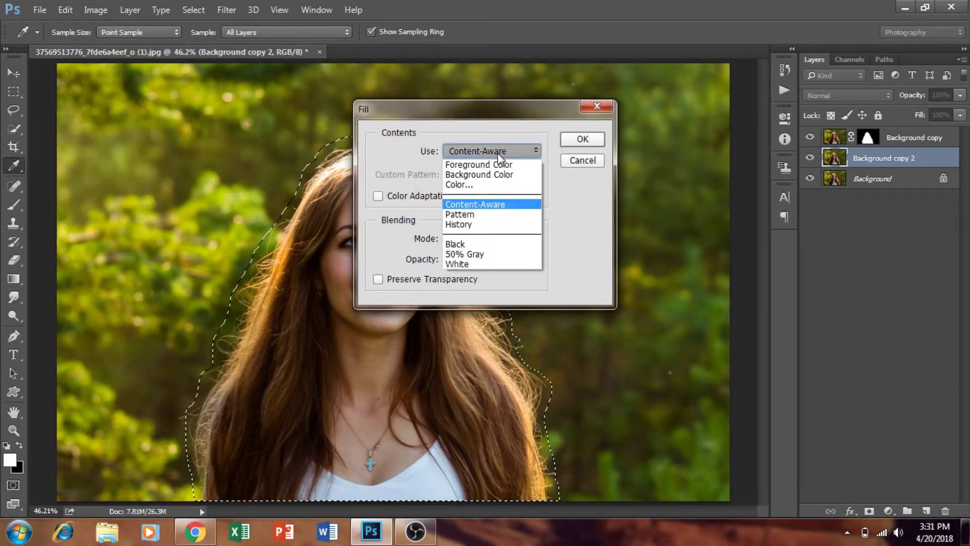
{"action": "left_click", "coordinate": [474, 210]}
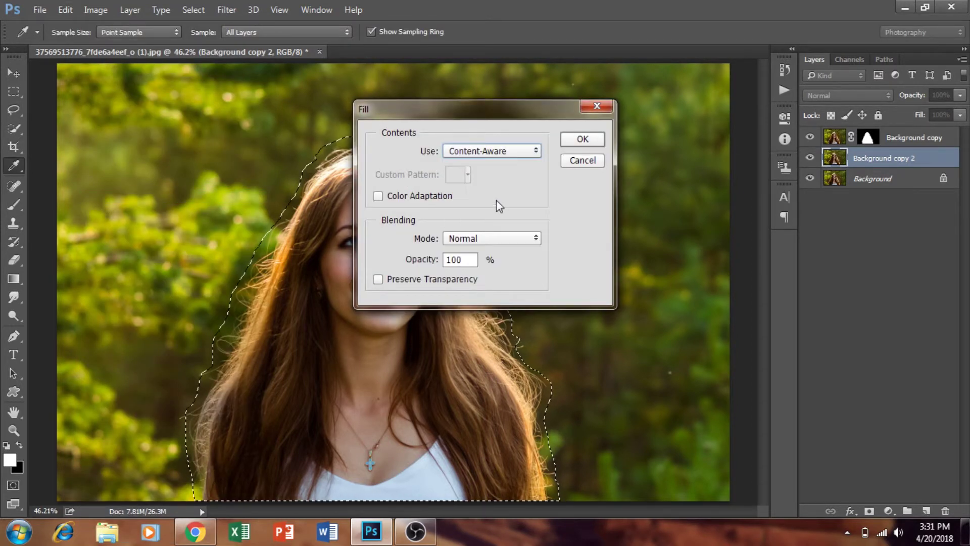
{"action": "left_click", "coordinate": [577, 142]}
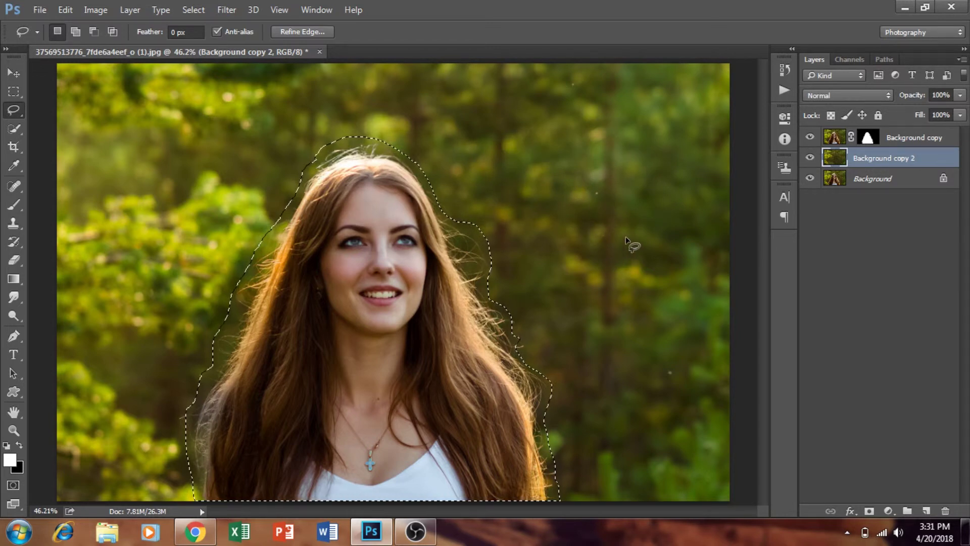
{"action": "key", "text": "ctrl+d"}
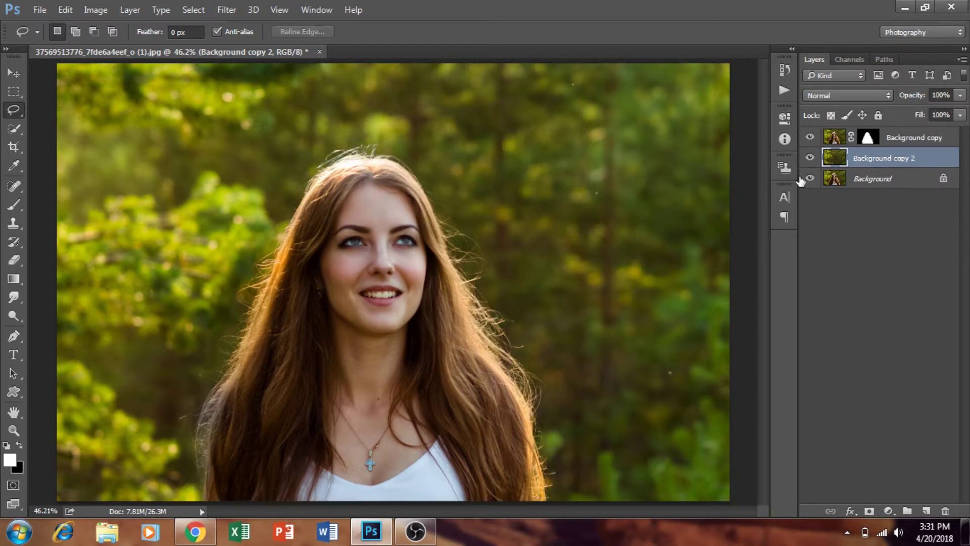
- Hide the cutout layer and apply a Lens Blur with radius 77 to Background copy 2
{"action": "left_click", "coordinate": [810, 137]}
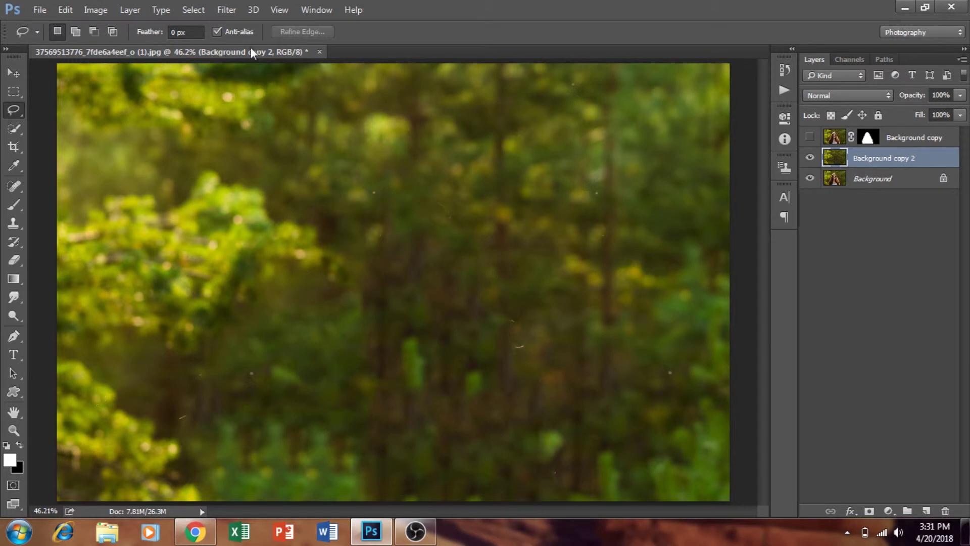
{"action": "left_click", "coordinate": [230, 7]}
{"action": "mouse_move", "coordinate": [231, 154]}
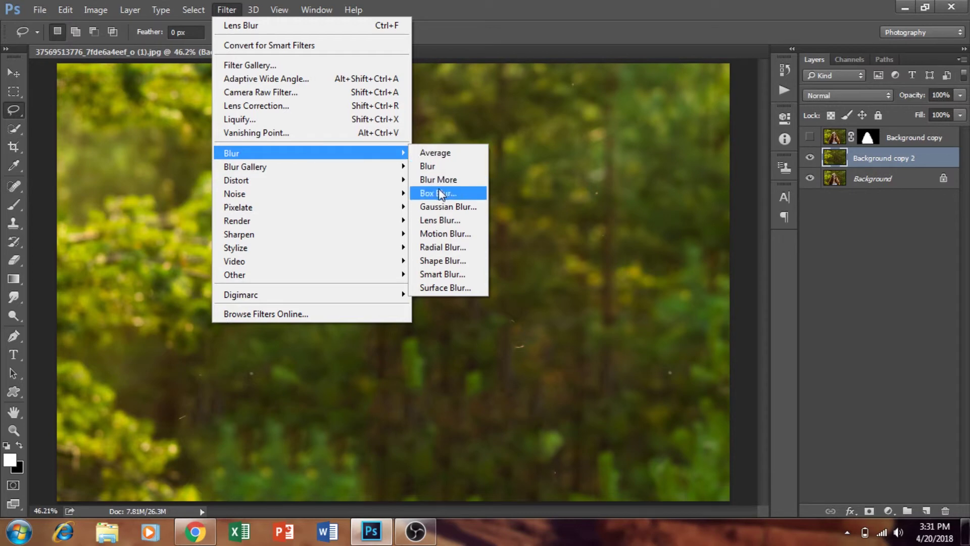
{"action": "left_click", "coordinate": [435, 226]}
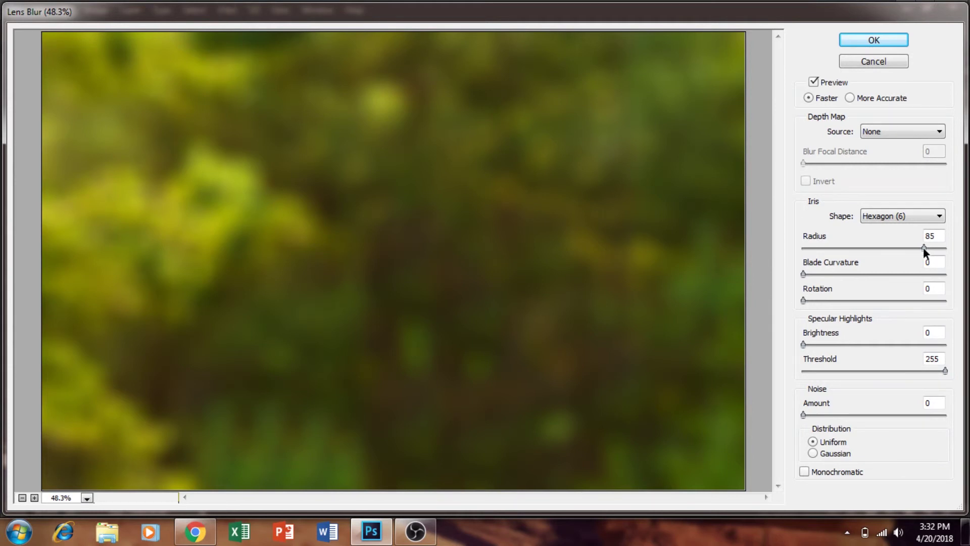
{"action": "left_click_drag", "start_coordinate": [924, 247], "coordinate": [917, 246]}
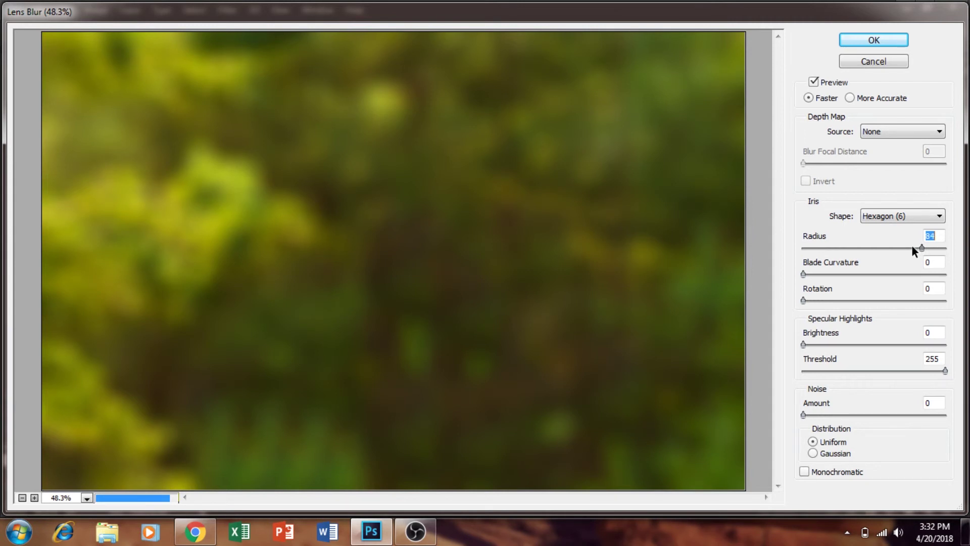
{"action": "left_click", "coordinate": [913, 247]}
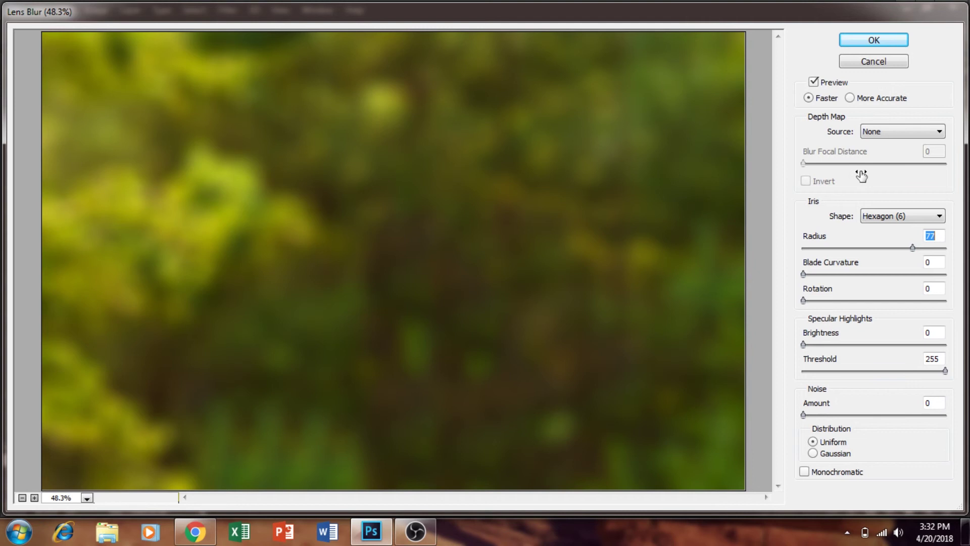
{"action": "left_click", "coordinate": [872, 38]}
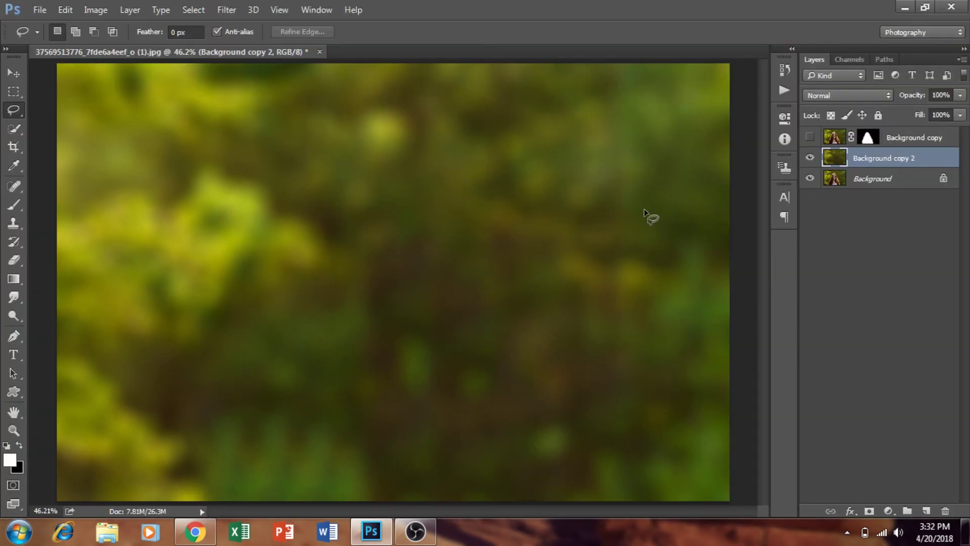
- Unhide the Background copy cutout and toggle Background copy 2 to compare the blurred forest
{"action": "left_click", "coordinate": [810, 137]}
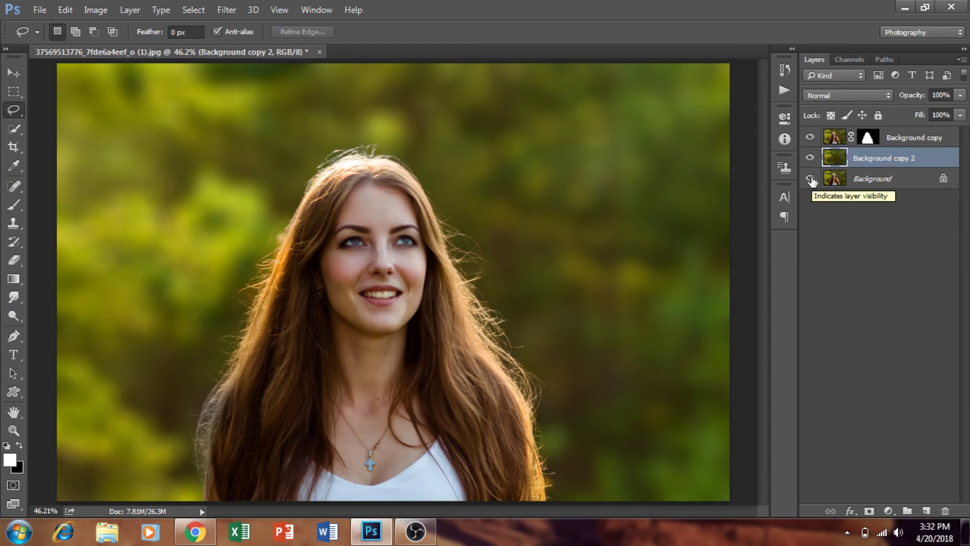
{"action": "left_click", "coordinate": [811, 157]}
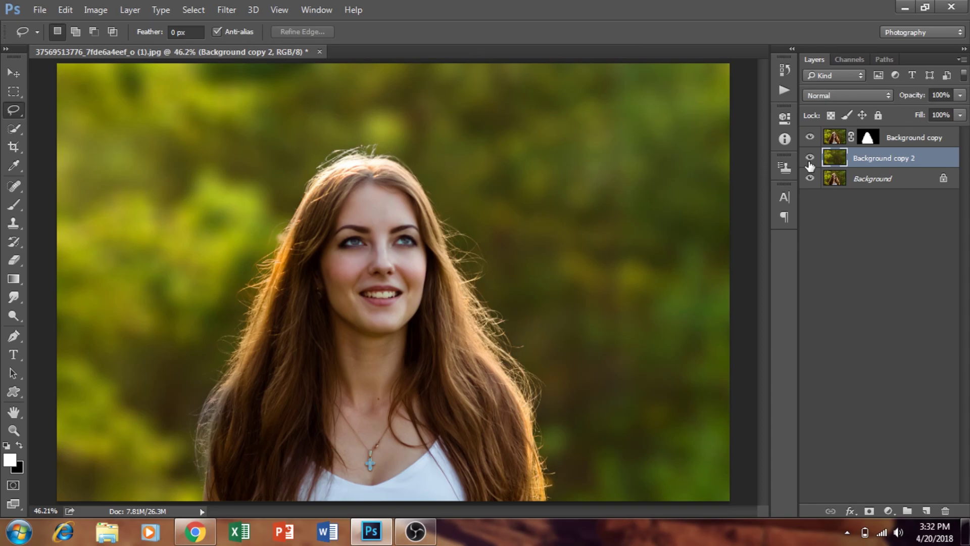